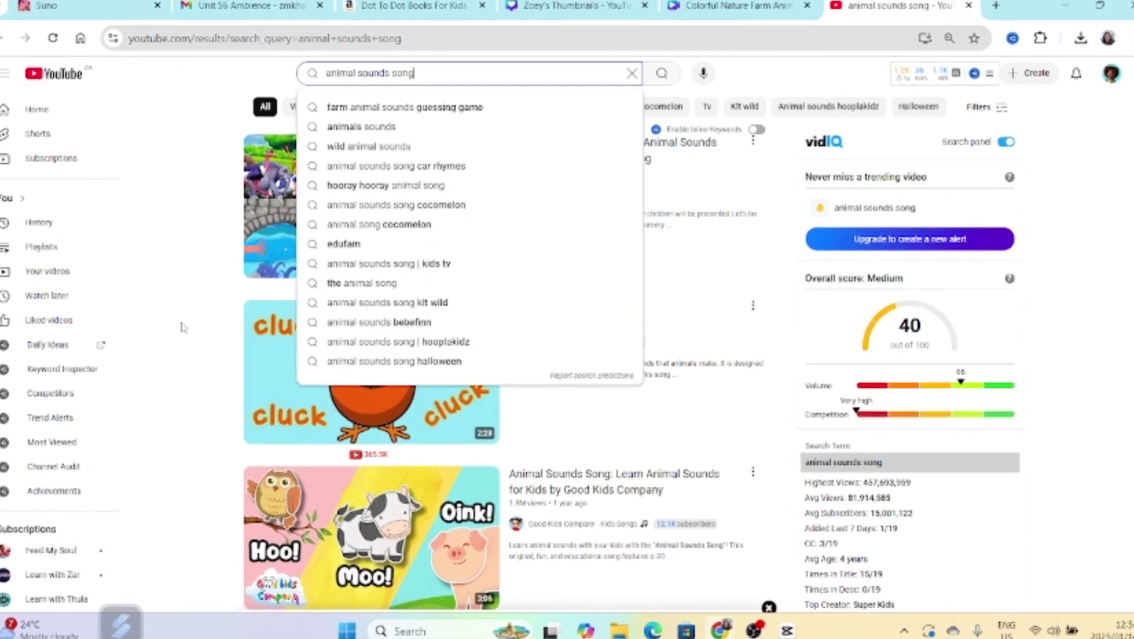
Browse the YouTube 'animal sounds song' results and the kids' channel's videos.
{"action": "left_click", "coordinate": [183, 327]}
{"action": "scroll", "coordinate": [554, 232], "scroll_direction": "down", "scroll_amount": 1}
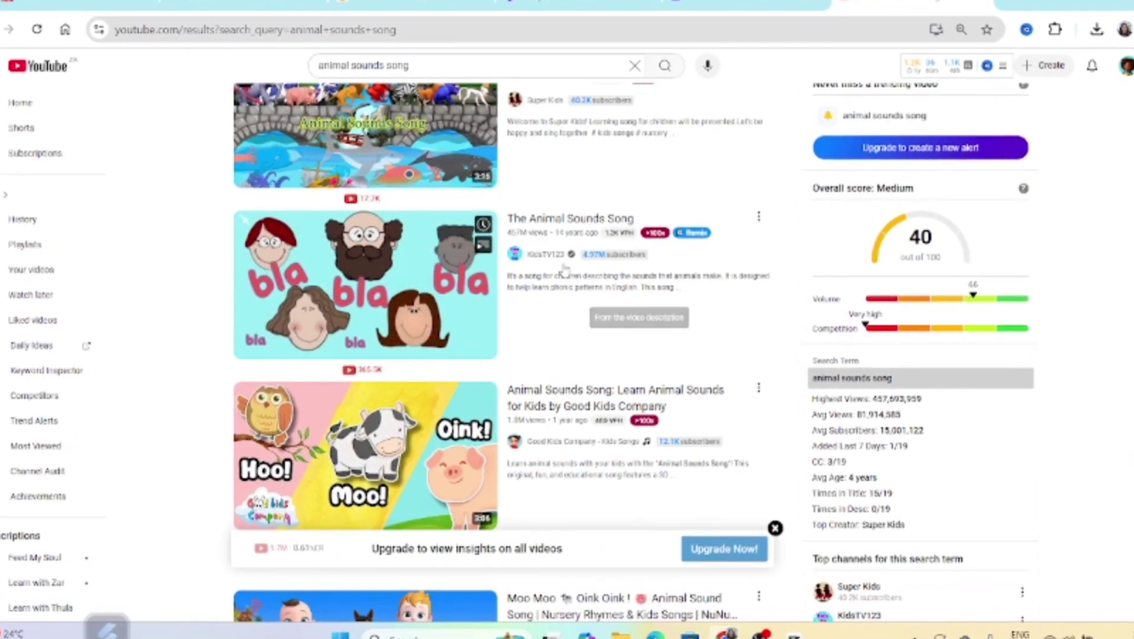
{"action": "scroll", "coordinate": [586, 320], "scroll_direction": "down", "scroll_amount": 1}
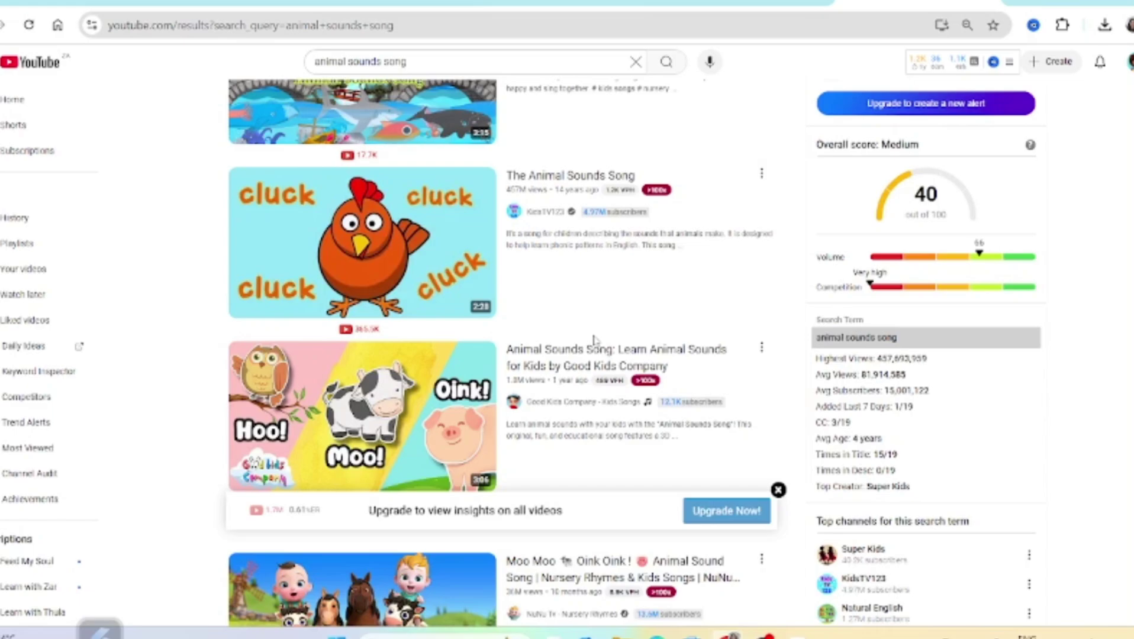
{"action": "scroll", "coordinate": [594, 339], "scroll_direction": "down", "scroll_amount": 1}
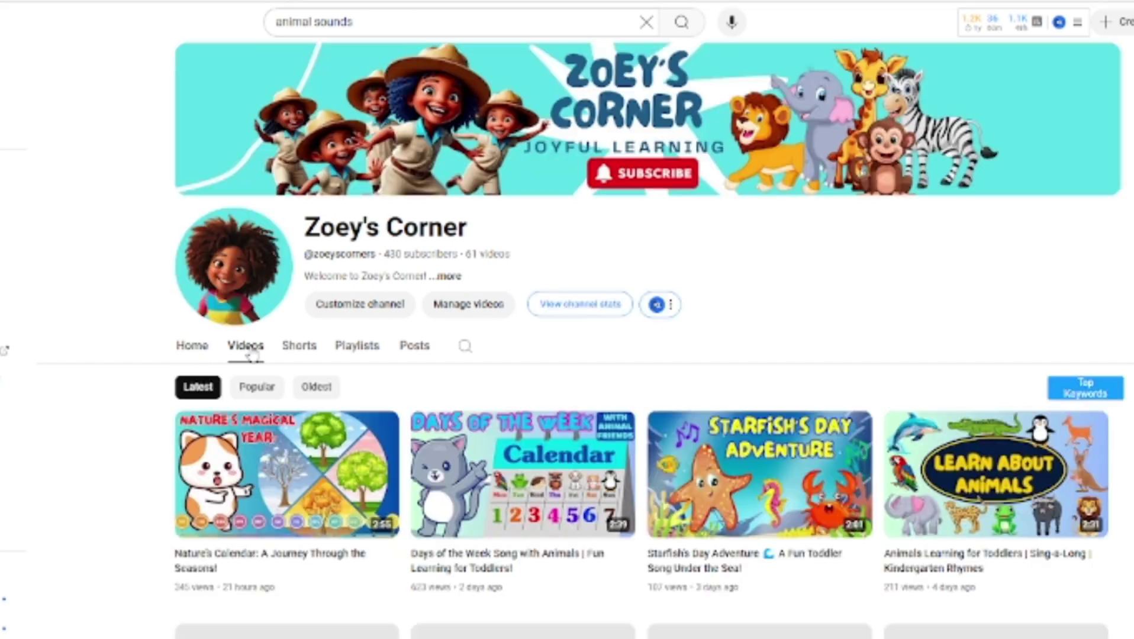
{"action": "scroll", "coordinate": [287, 403], "scroll_direction": "down", "scroll_amount": 2}
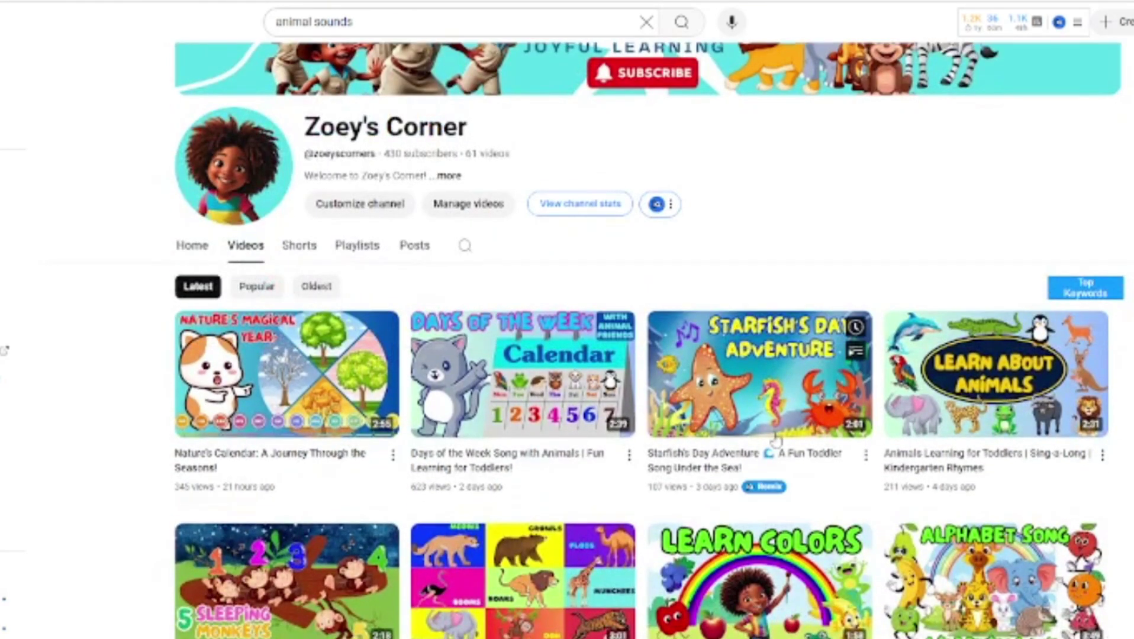
{"action": "scroll", "coordinate": [642, 384], "scroll_direction": "down", "scroll_amount": 2}
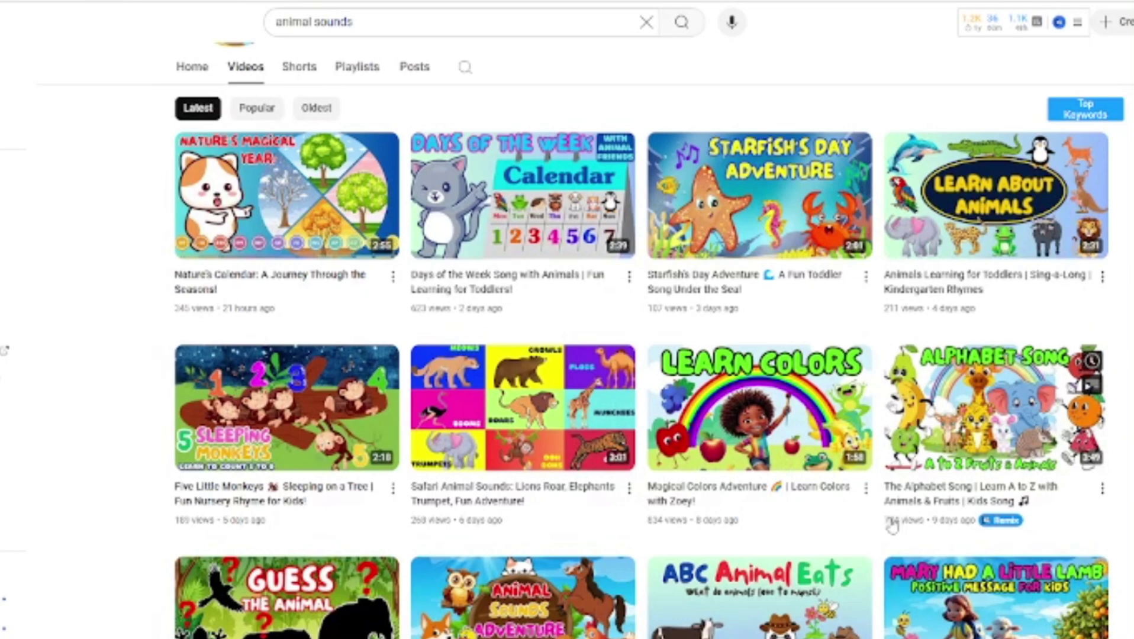
{"action": "scroll", "coordinate": [859, 527], "scroll_direction": "down", "scroll_amount": 4}
{"action": "scroll", "coordinate": [826, 529], "scroll_direction": "down", "scroll_amount": 3}
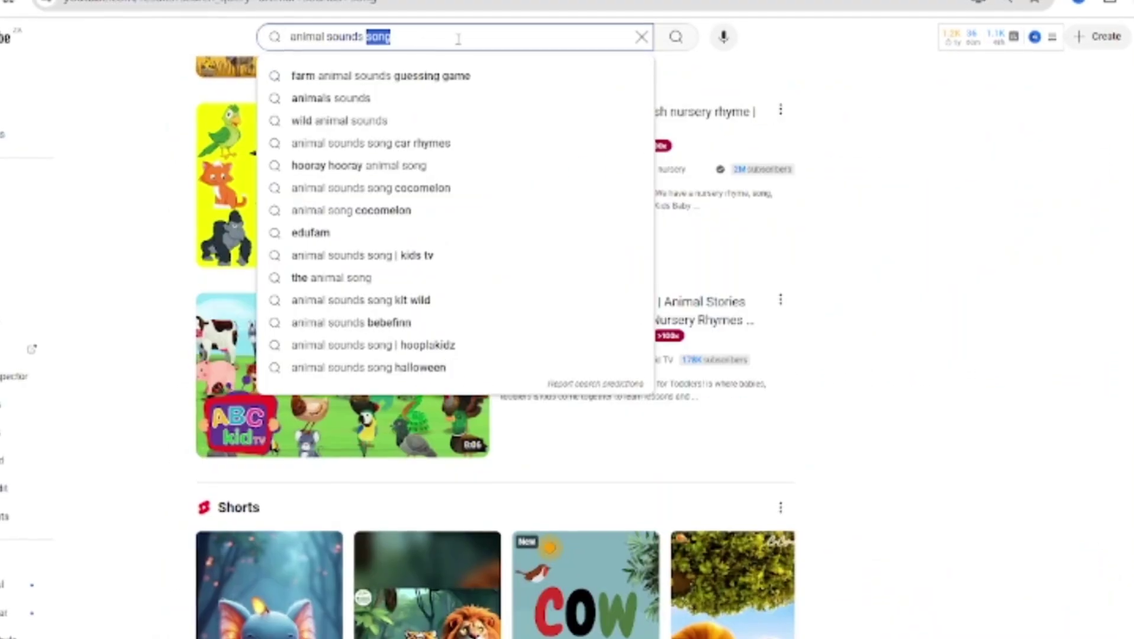
Search YouTube for 'animal sounds' without 'song' and scroll through the results.
{"action": "key", "text": "BackSpace"}
{"action": "key", "text": "Return"}
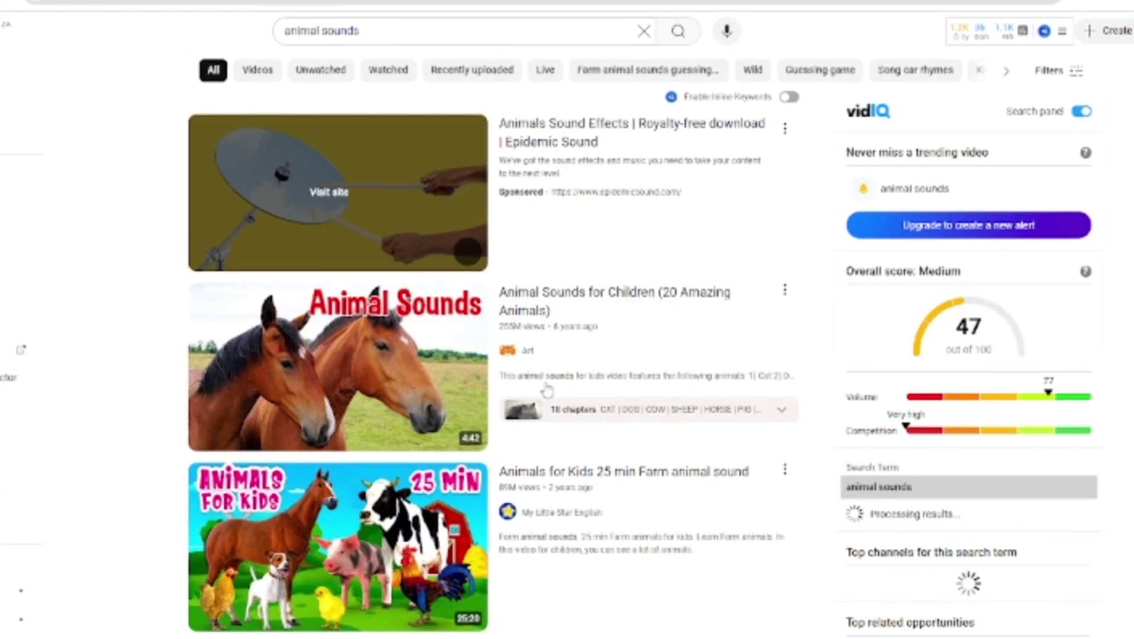
{"action": "scroll", "coordinate": [545, 473], "scroll_direction": "down", "scroll_amount": 3}
{"action": "scroll", "coordinate": [546, 489], "scroll_direction": "down", "scroll_amount": 8}
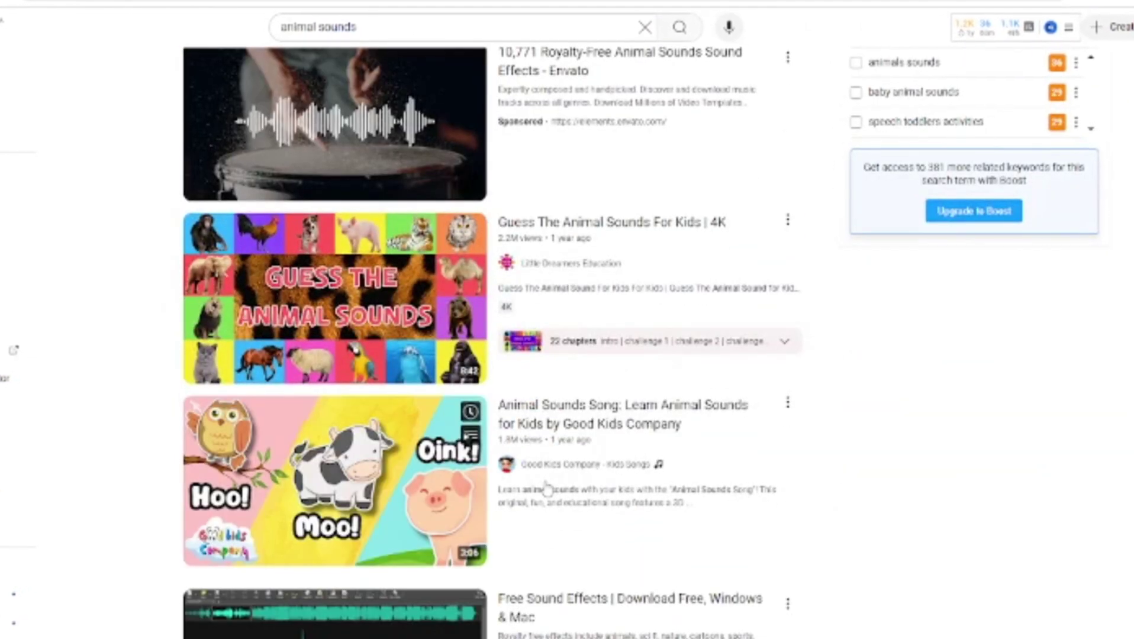
{"action": "scroll", "coordinate": [547, 473], "scroll_direction": "down", "scroll_amount": 7}
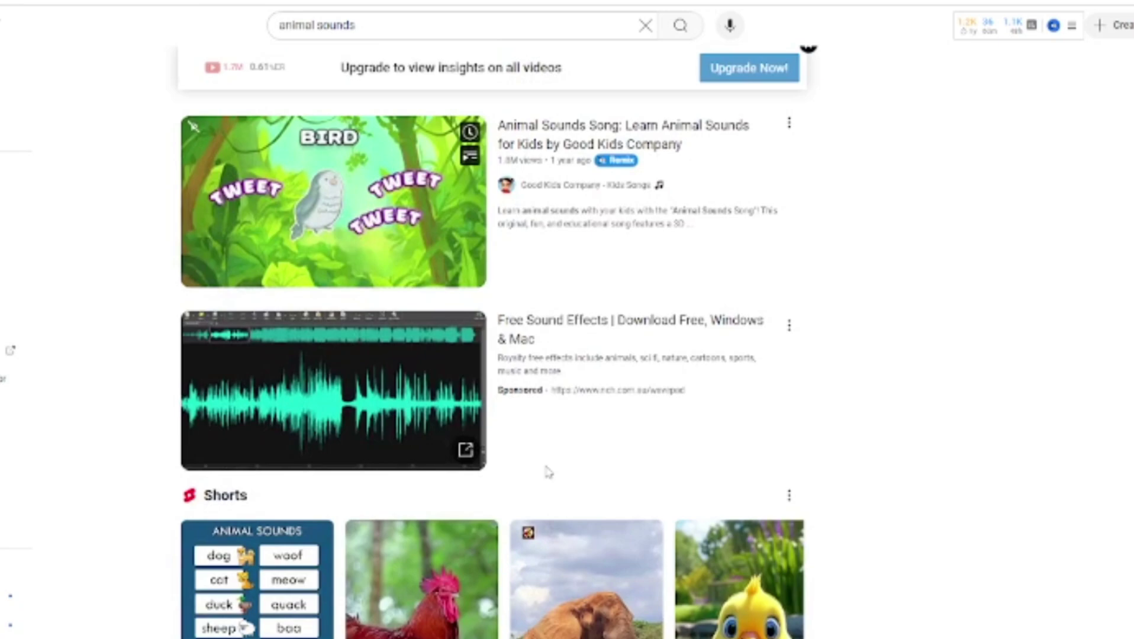
{"action": "scroll", "coordinate": [547, 474], "scroll_direction": "down", "scroll_amount": 7}
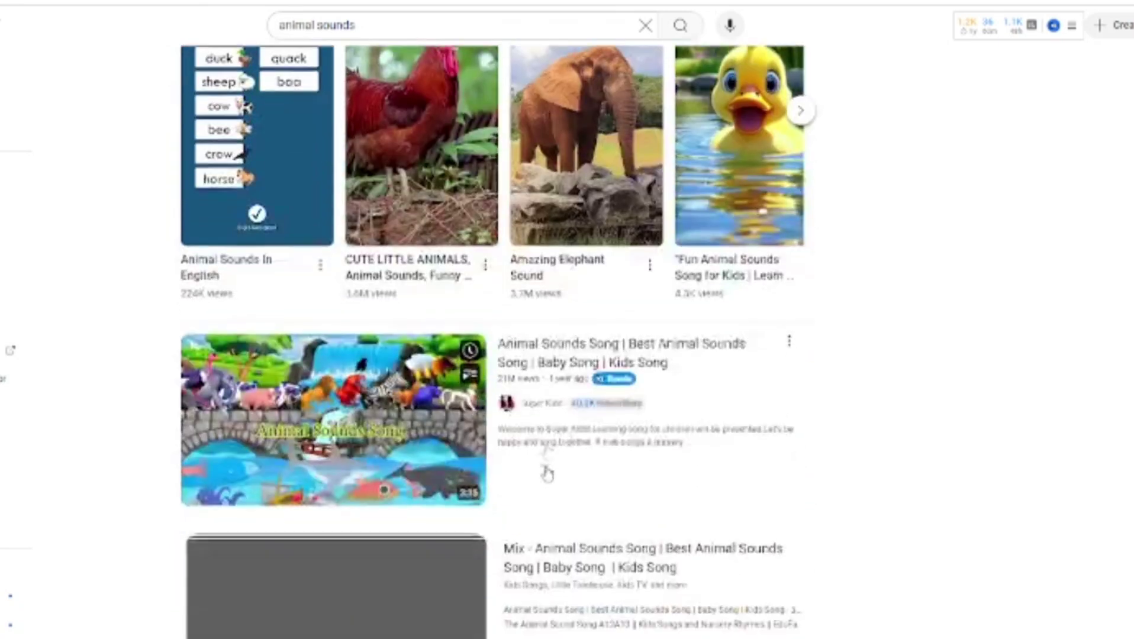
{"action": "scroll", "coordinate": [547, 473], "scroll_direction": "down", "scroll_amount": 1}
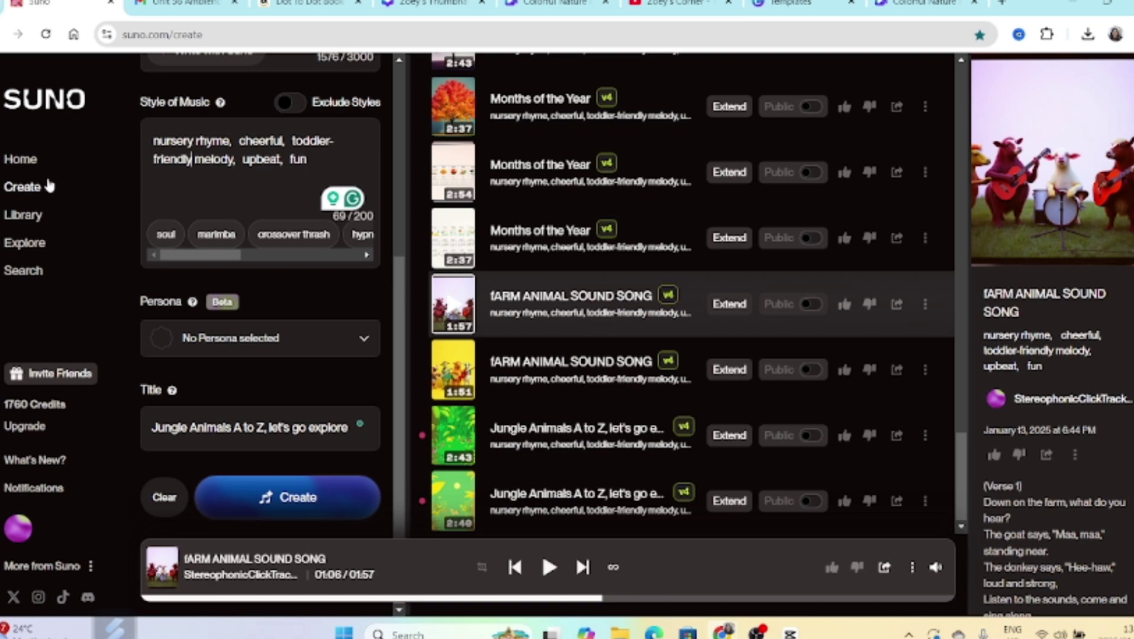
Read through the FARM ANIMAL SOUND SONG lyrics in Suno.
{"action": "scroll", "coordinate": [238, 214], "scroll_direction": "up", "scroll_amount": 15}
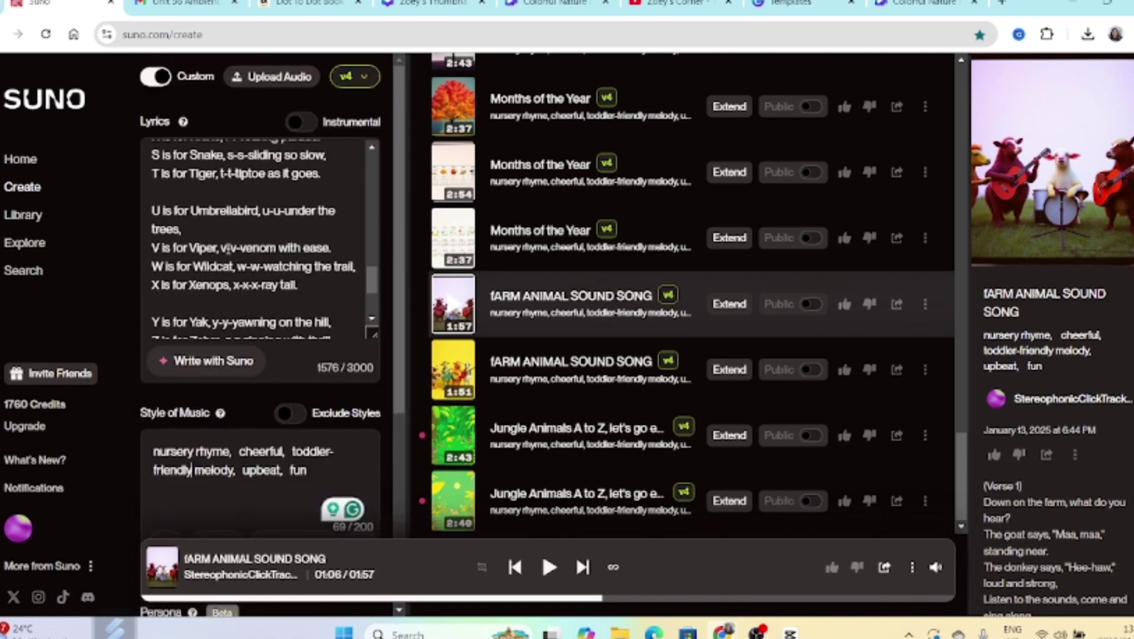
{"action": "scroll", "coordinate": [256, 238], "scroll_direction": "up", "scroll_amount": 4}
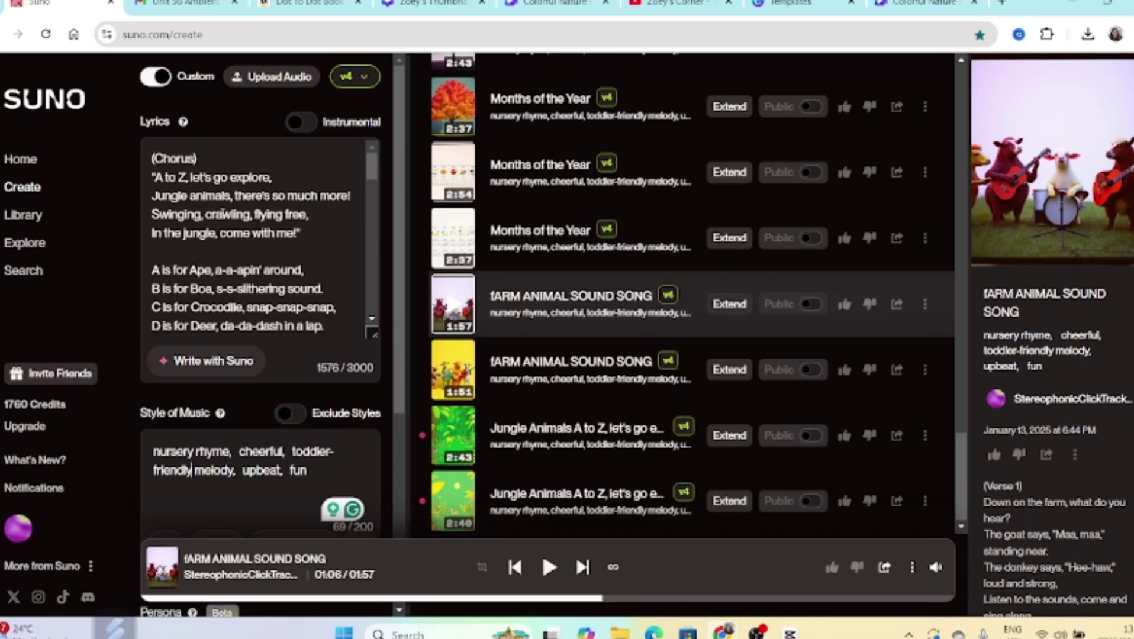
{"action": "scroll", "coordinate": [224, 273], "scroll_direction": "down", "scroll_amount": 12}
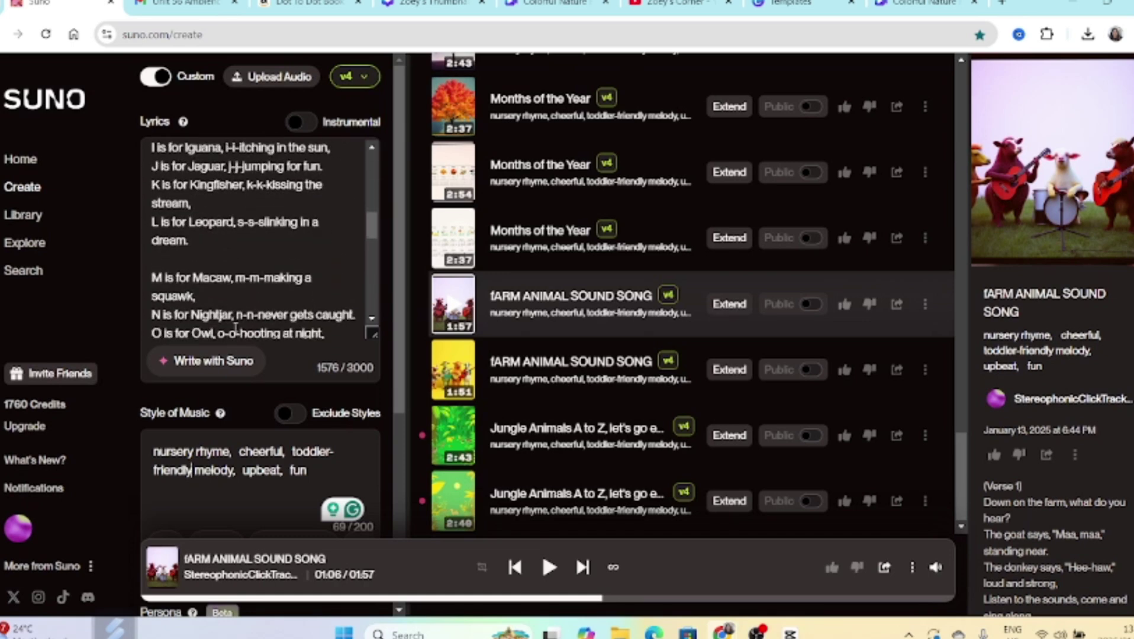
{"action": "scroll", "coordinate": [179, 454], "scroll_direction": "down", "scroll_amount": 1}
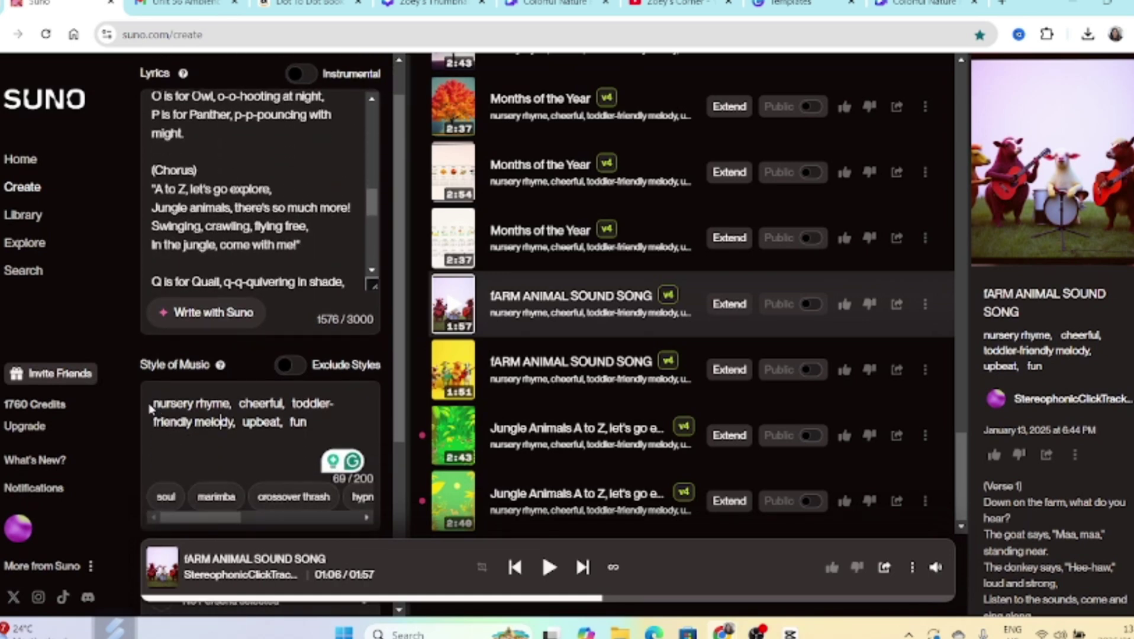
Select the Style of Music description and bring up the song's Download options.
{"action": "left_click_drag", "start_coordinate": [155, 403], "coordinate": [289, 429]}
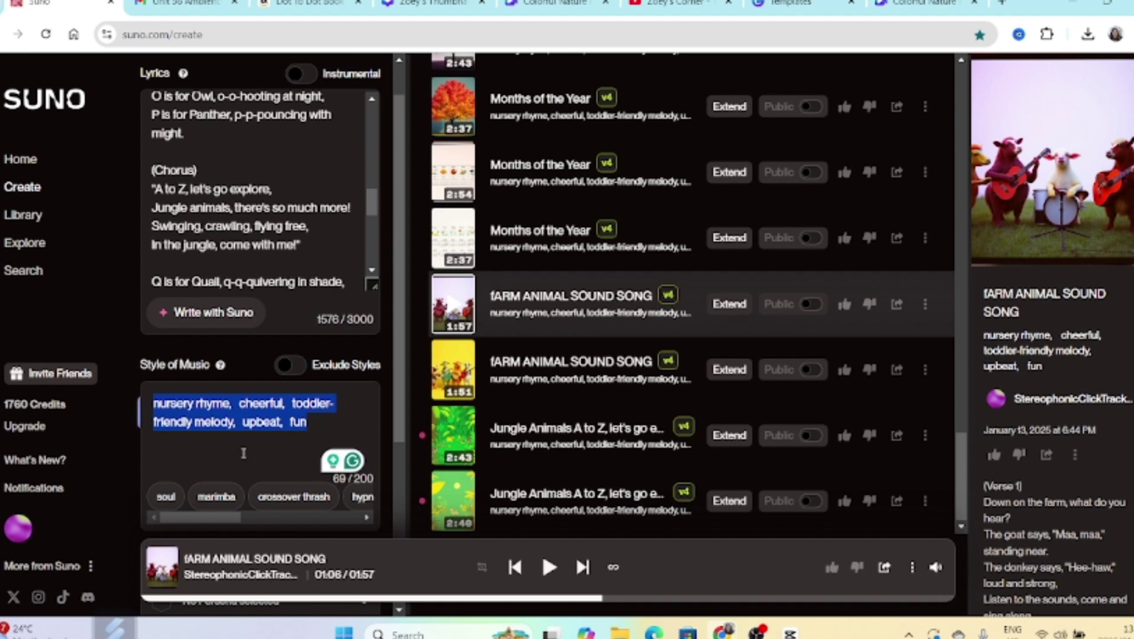
{"action": "scroll", "coordinate": [243, 453], "scroll_direction": "down", "scroll_amount": 5}
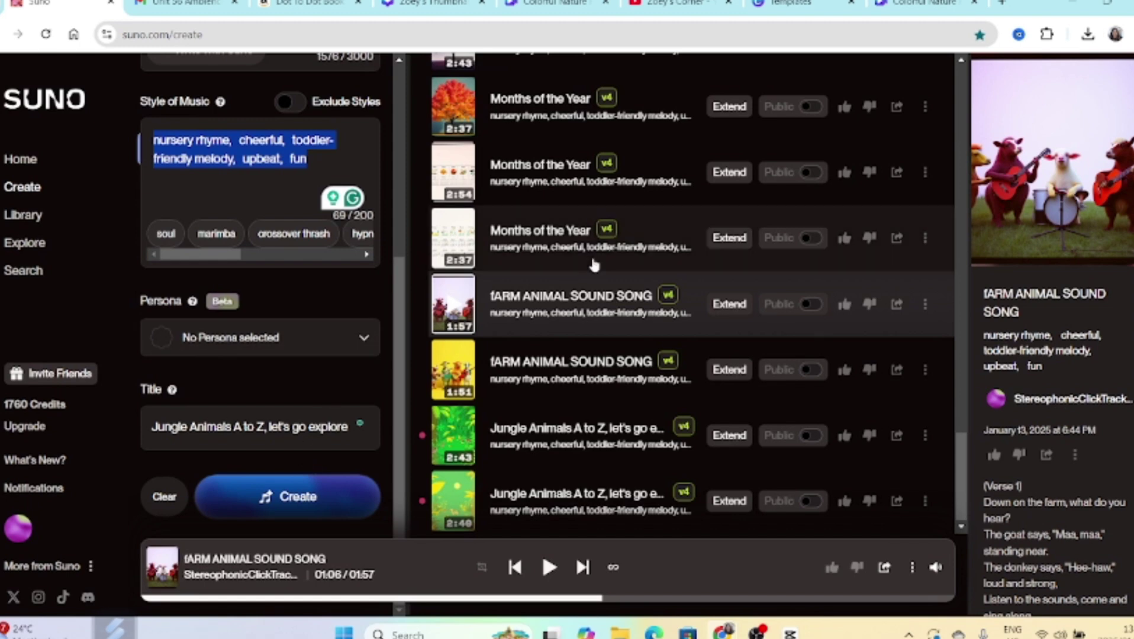
{"action": "left_click", "coordinate": [924, 371]}
{"action": "mouse_move", "coordinate": [969, 538]}
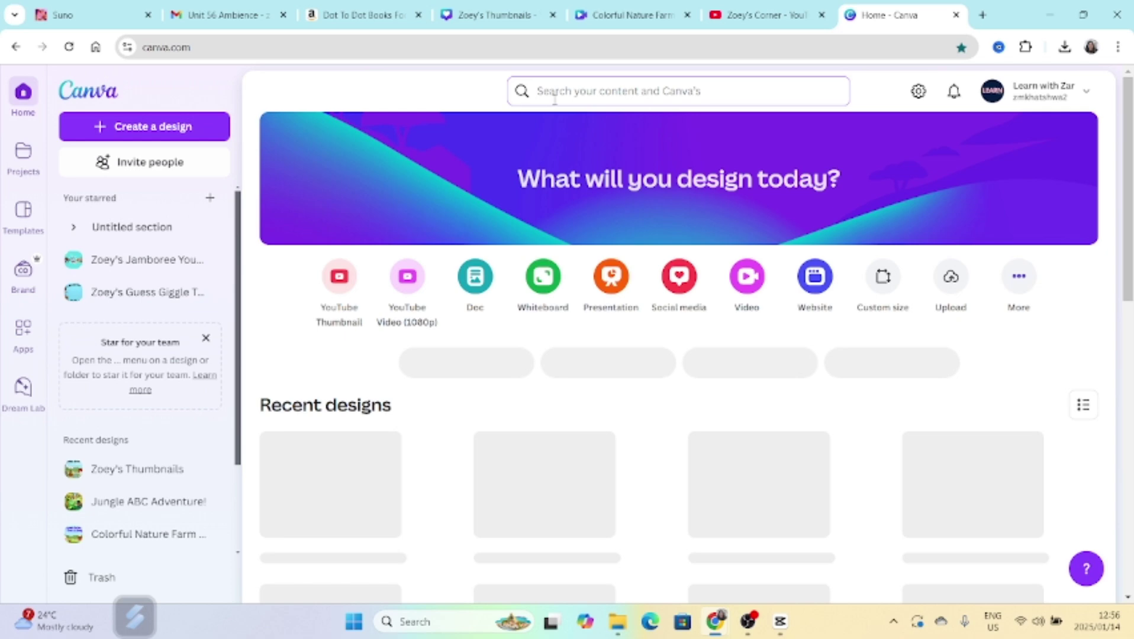
Search Canva templates for 'farm'.
{"action": "left_click", "coordinate": [555, 95]}
{"action": "type", "text": "far"}
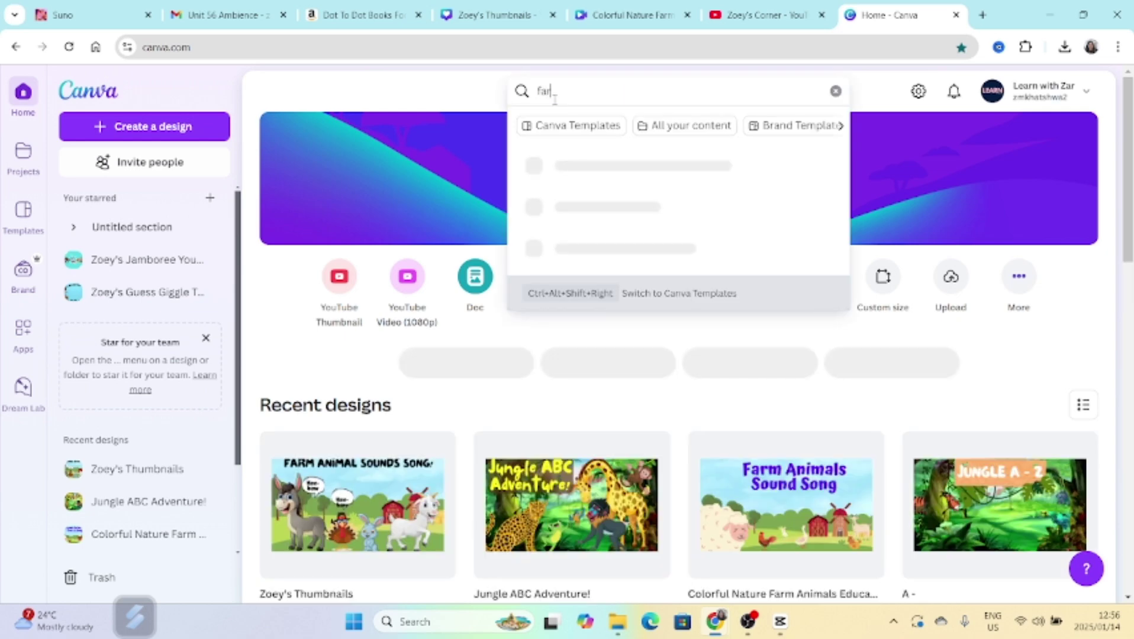
{"action": "type", "text": "m"}
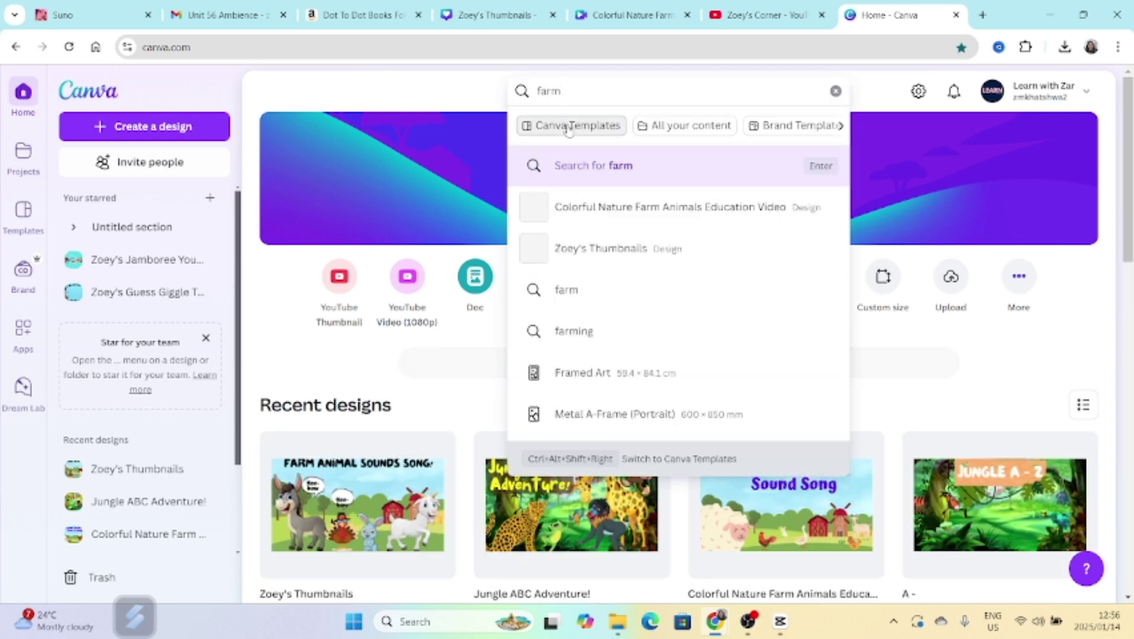
{"action": "left_click", "coordinate": [570, 125]}
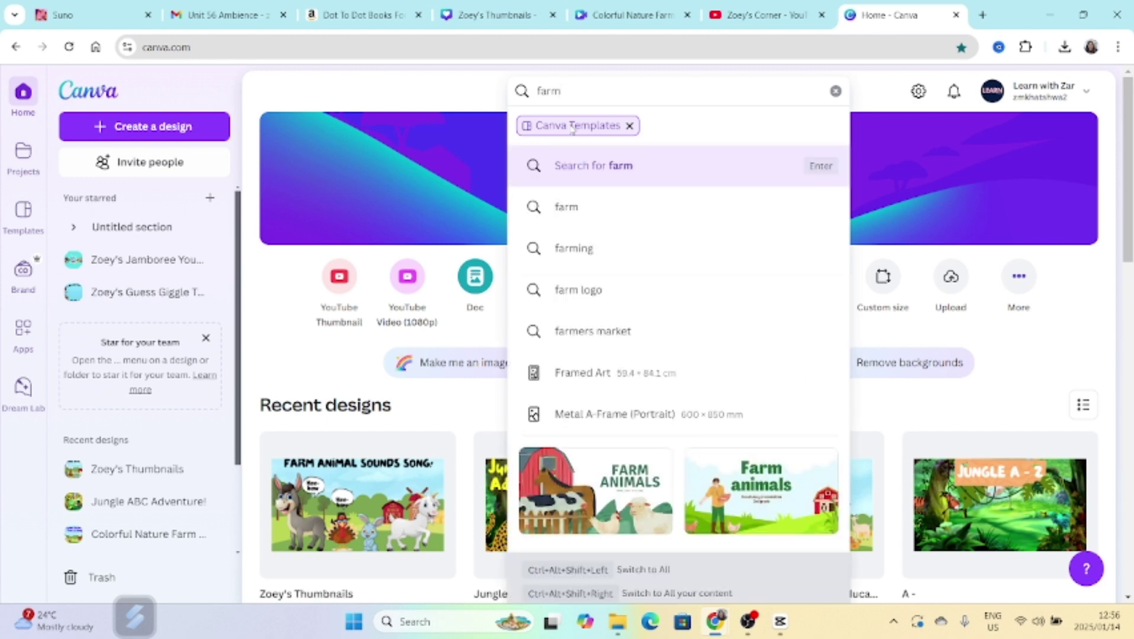
{"action": "key", "text": "Return"}
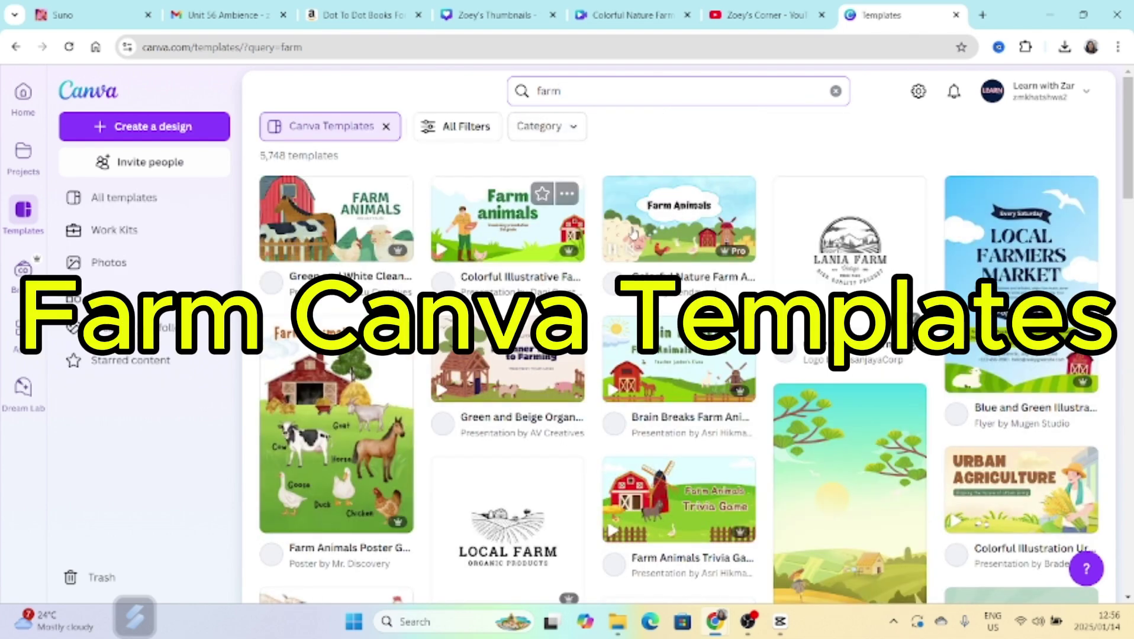
Open the Colorful Nature Farm Animals Education Video template preview from the results.
{"action": "scroll", "coordinate": [827, 500], "scroll_direction": "down", "scroll_amount": 4}
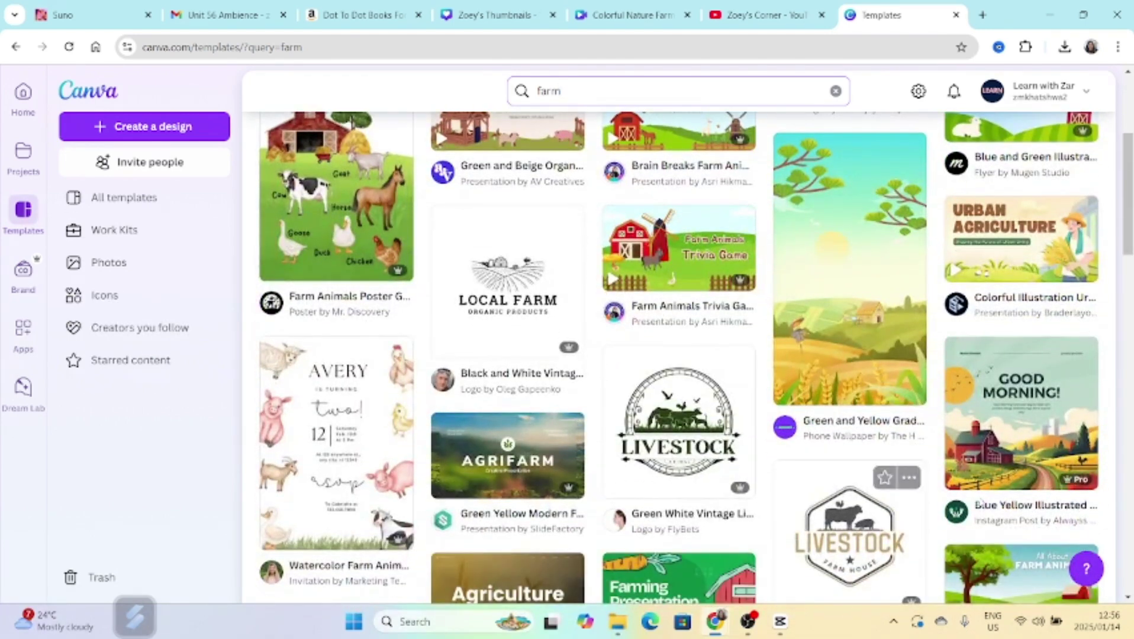
{"action": "scroll", "coordinate": [720, 526], "scroll_direction": "down", "scroll_amount": 3}
{"action": "scroll", "coordinate": [719, 525], "scroll_direction": "up", "scroll_amount": 7}
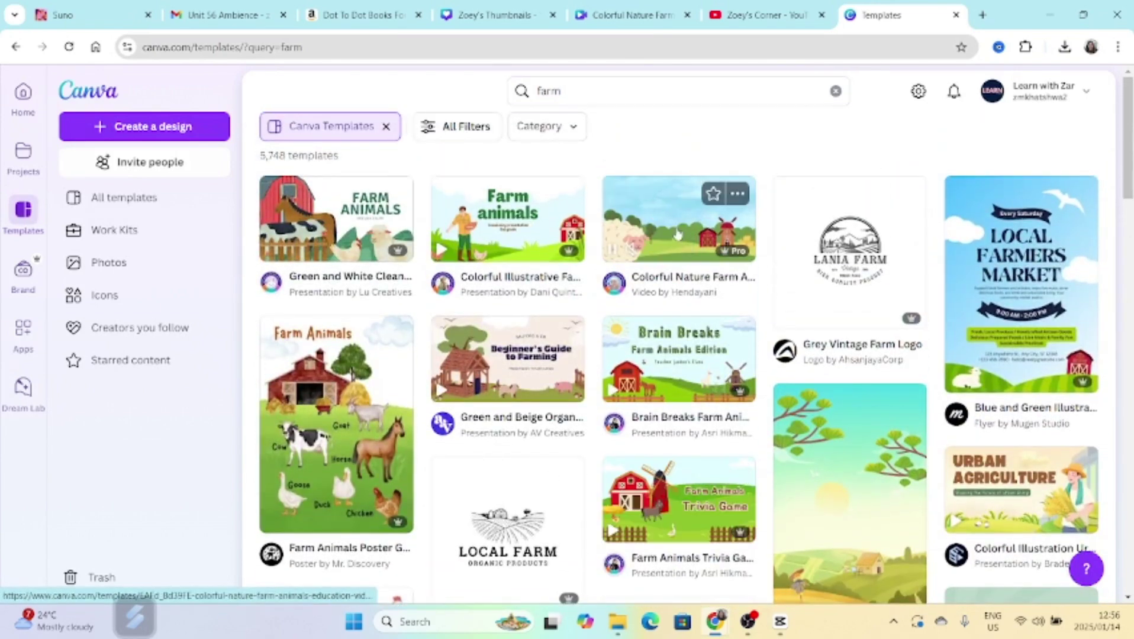
{"action": "scroll", "coordinate": [320, 396], "scroll_direction": "down", "scroll_amount": 2}
{"action": "scroll", "coordinate": [320, 396], "scroll_direction": "down", "scroll_amount": 3}
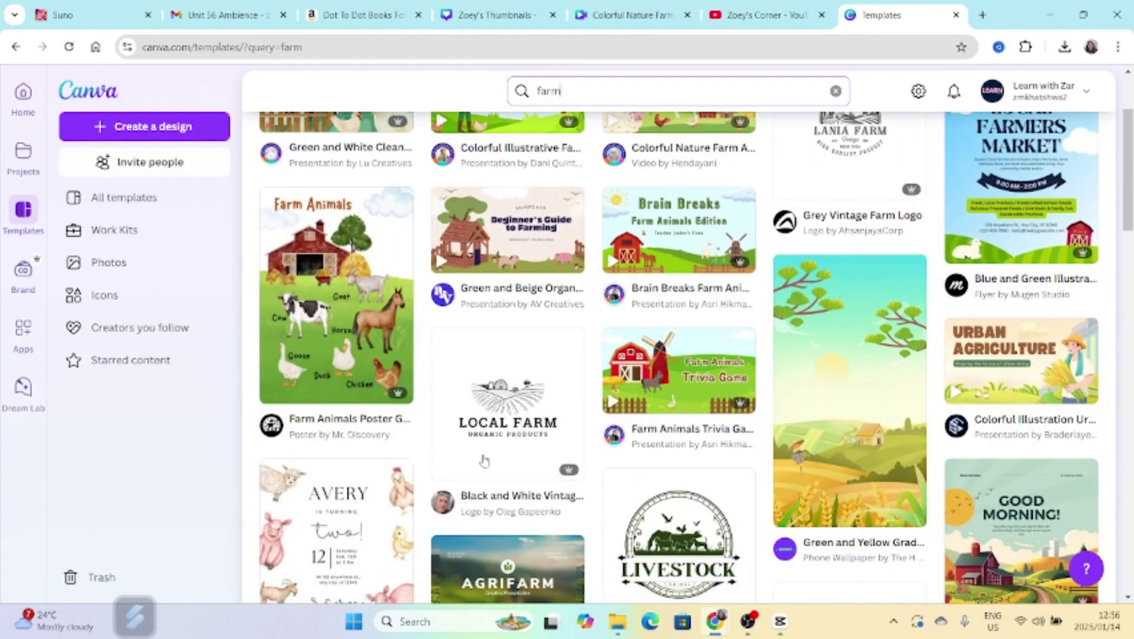
{"action": "scroll", "coordinate": [734, 542], "scroll_direction": "down", "scroll_amount": 2}
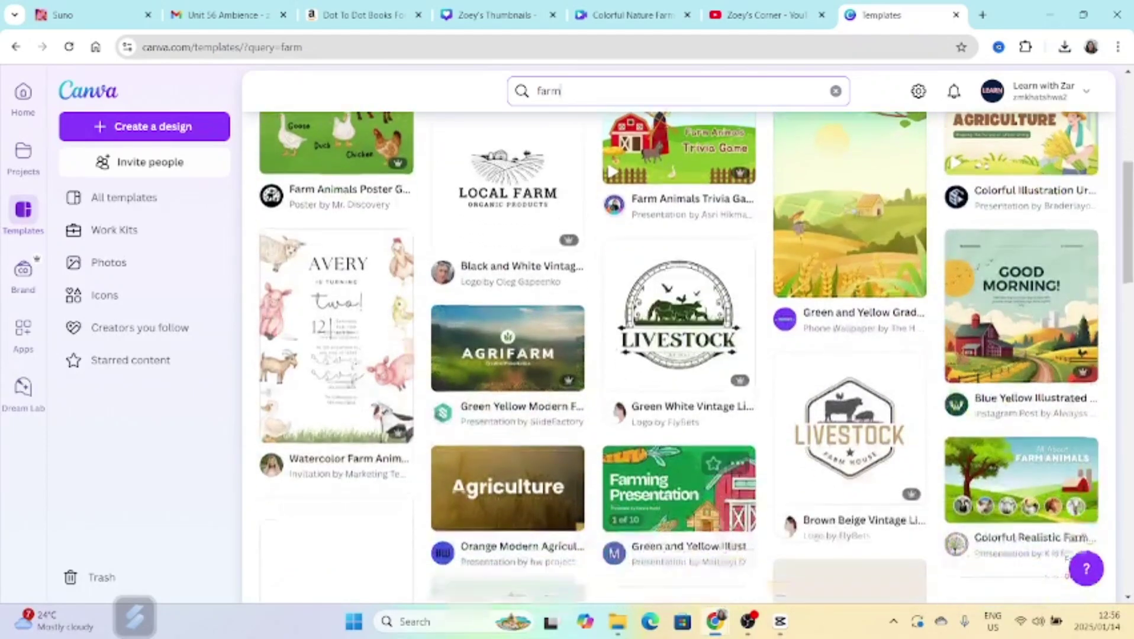
{"action": "scroll", "coordinate": [719, 524], "scroll_direction": "up", "scroll_amount": 7}
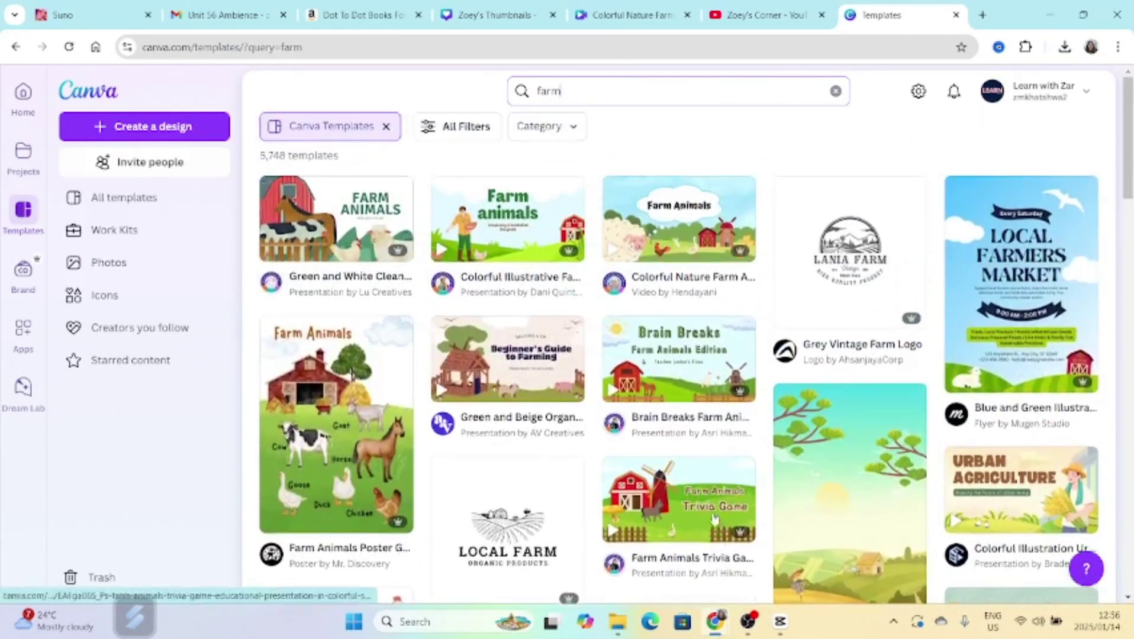
{"action": "left_click", "coordinate": [678, 234]}
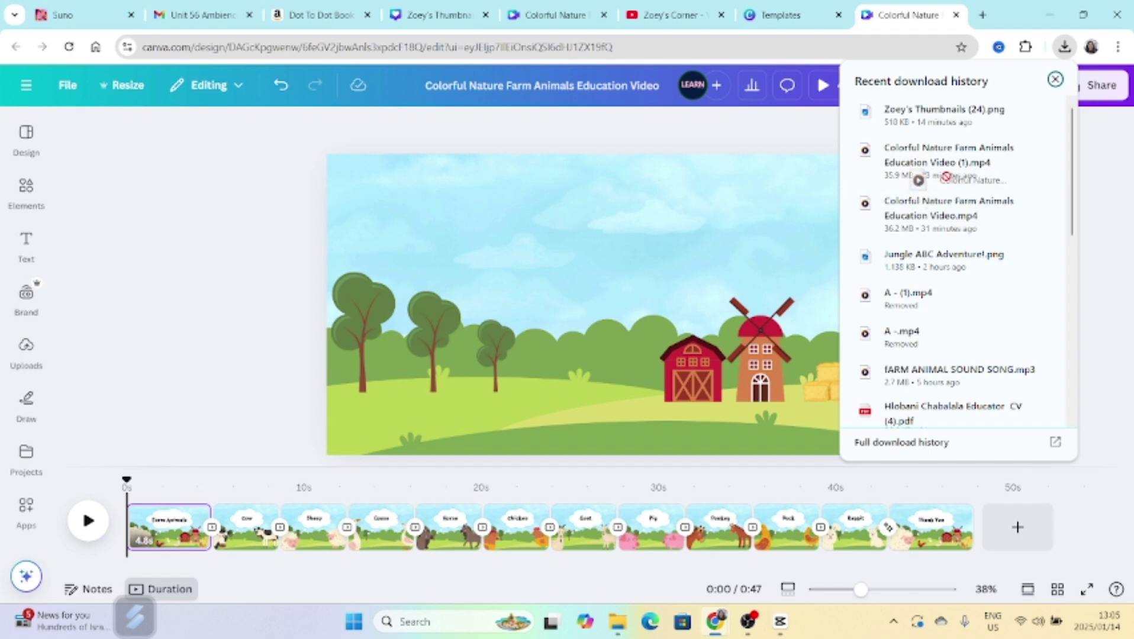
Drag FARM ANIMAL SOUND SONG.mp3 from Chrome downloads into the video as audio.
{"action": "left_click_drag", "start_coordinate": [945, 177], "coordinate": [948, 181]}
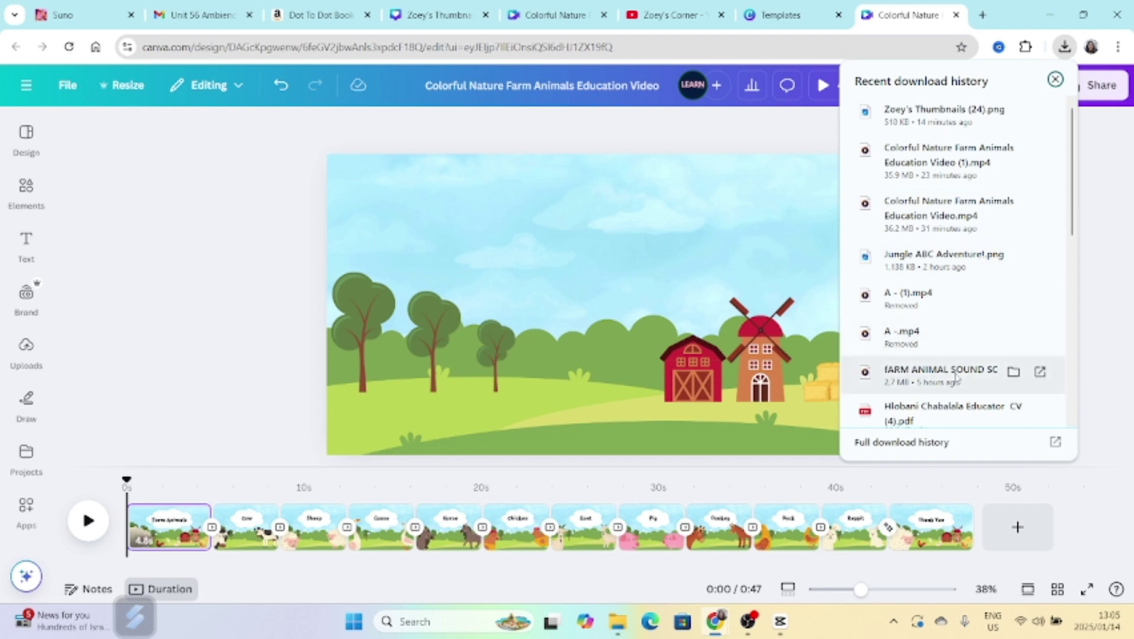
{"action": "left_click_drag", "start_coordinate": [956, 377], "coordinate": [80, 313]}
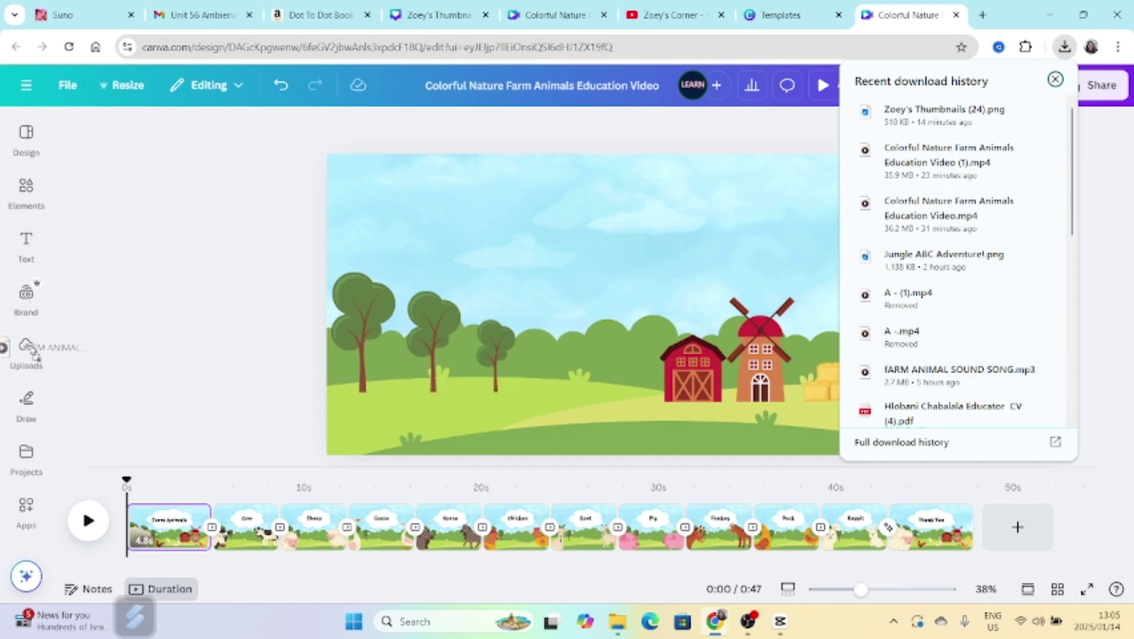
{"action": "left_click_drag", "start_coordinate": [31, 351], "coordinate": [30, 350]}
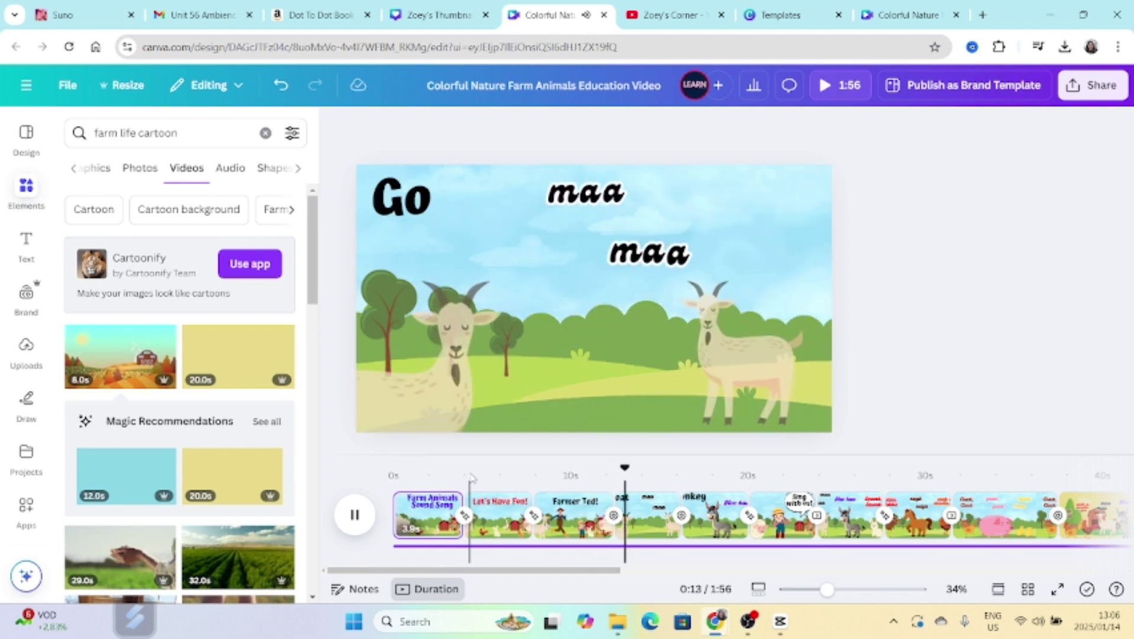
Pause on the goat page and inspect the goat picture and both 'maa' words.
{"action": "key", "text": "space"}
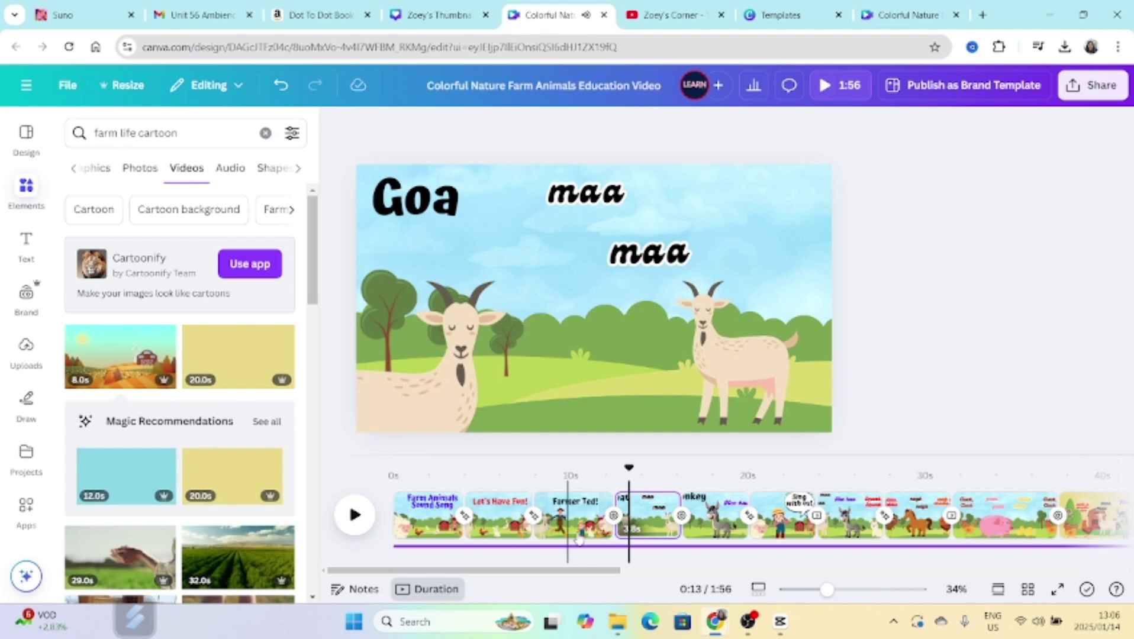
{"action": "left_click", "coordinate": [645, 528]}
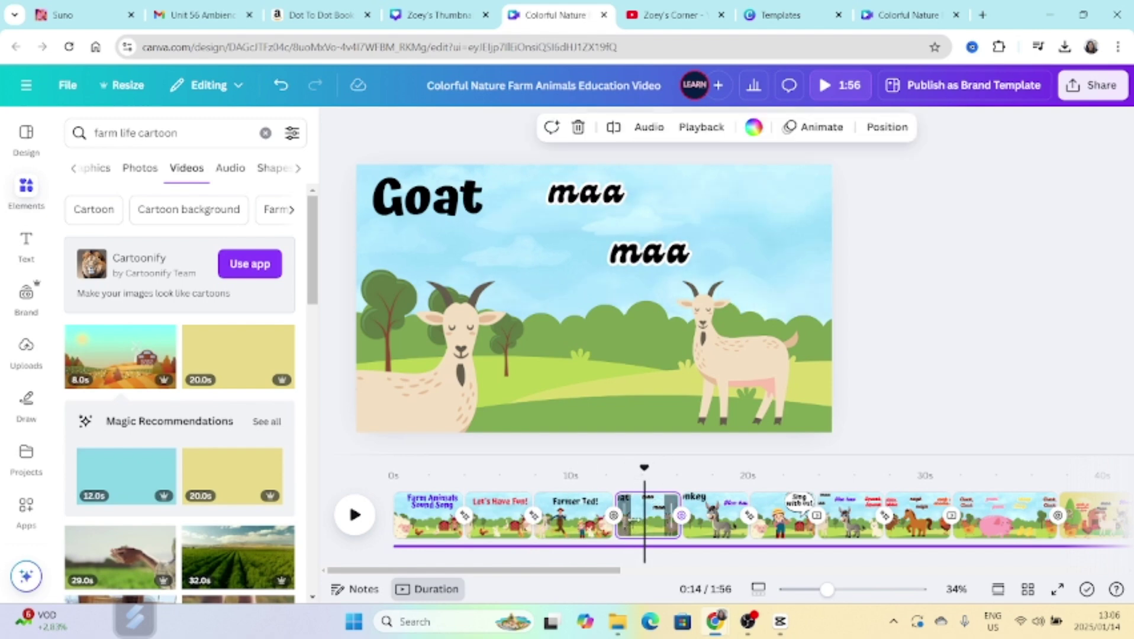
{"action": "left_click", "coordinate": [441, 411]}
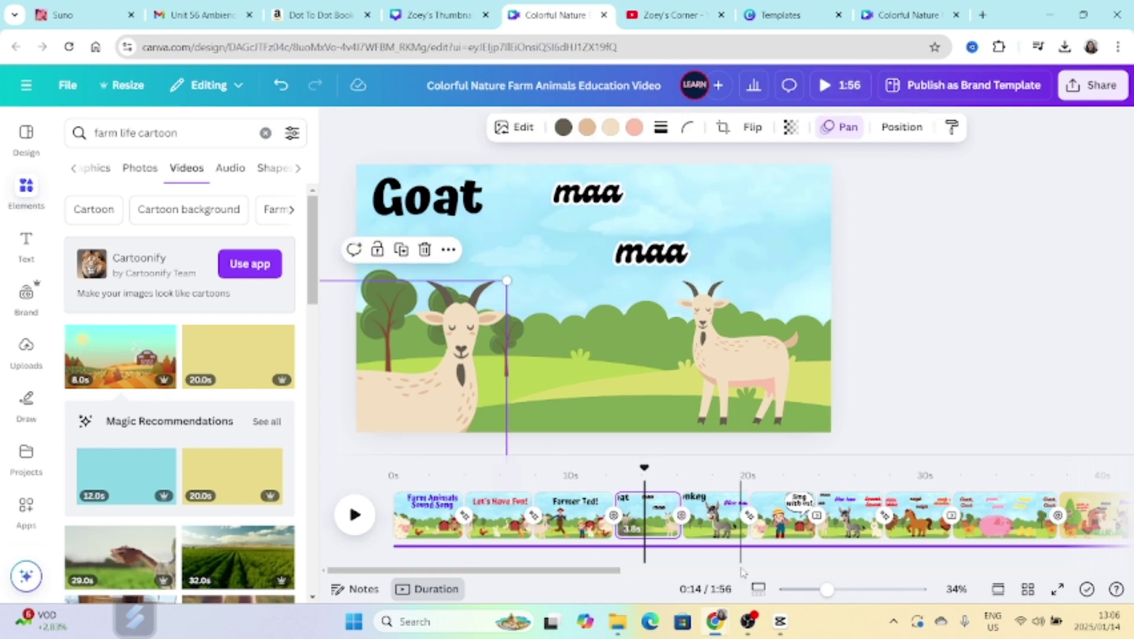
{"action": "left_click", "coordinate": [636, 259]}
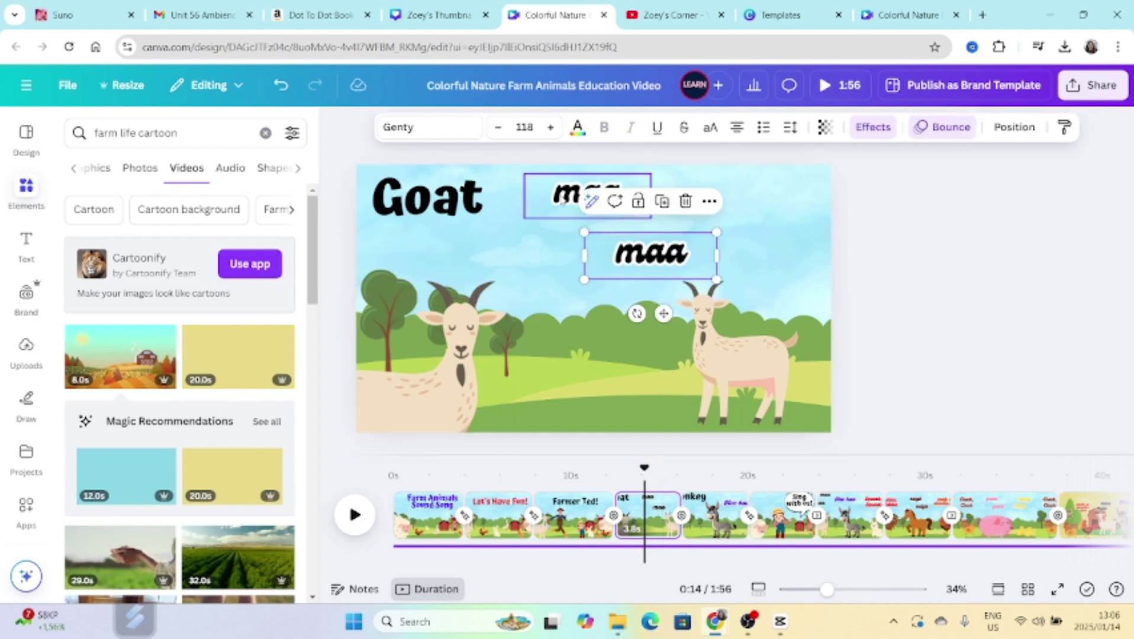
{"action": "left_click", "coordinate": [563, 200]}
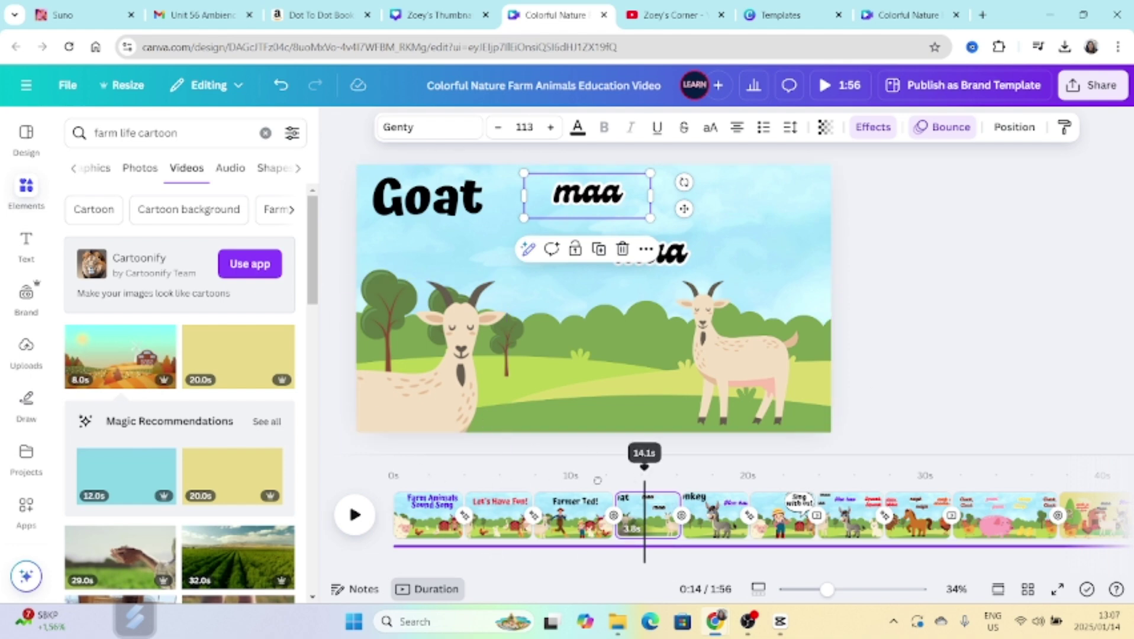
Rewind to the Farmer Ted scene, pause, and reselect the upper 'maa' word.
{"action": "left_click_drag", "start_coordinate": [643, 468], "coordinate": [596, 484]}
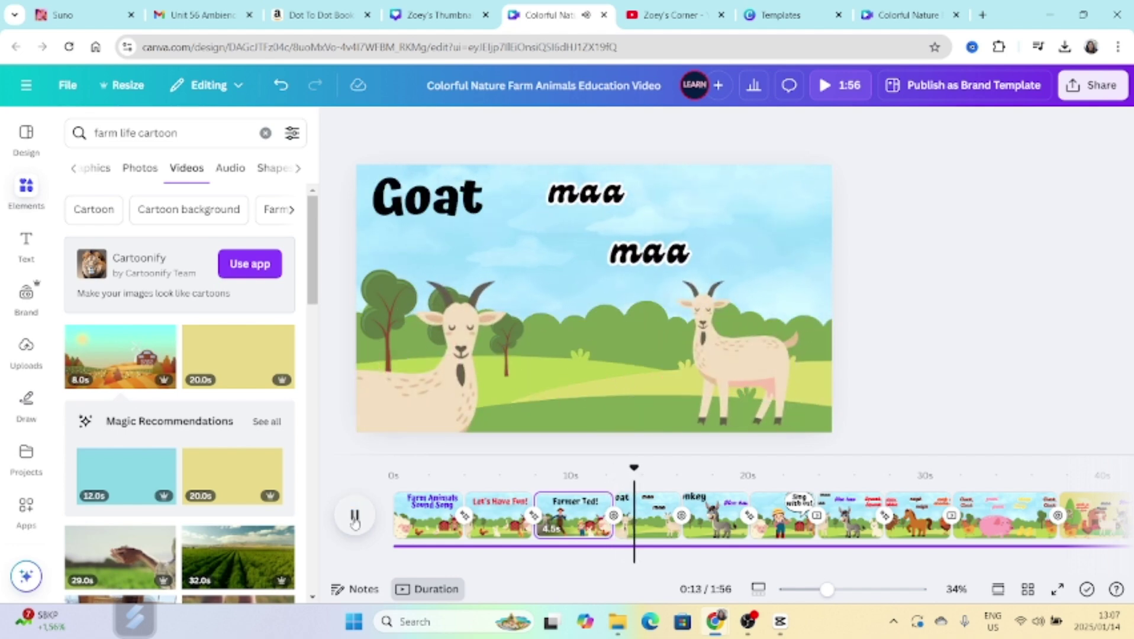
{"action": "left_click", "coordinate": [354, 517]}
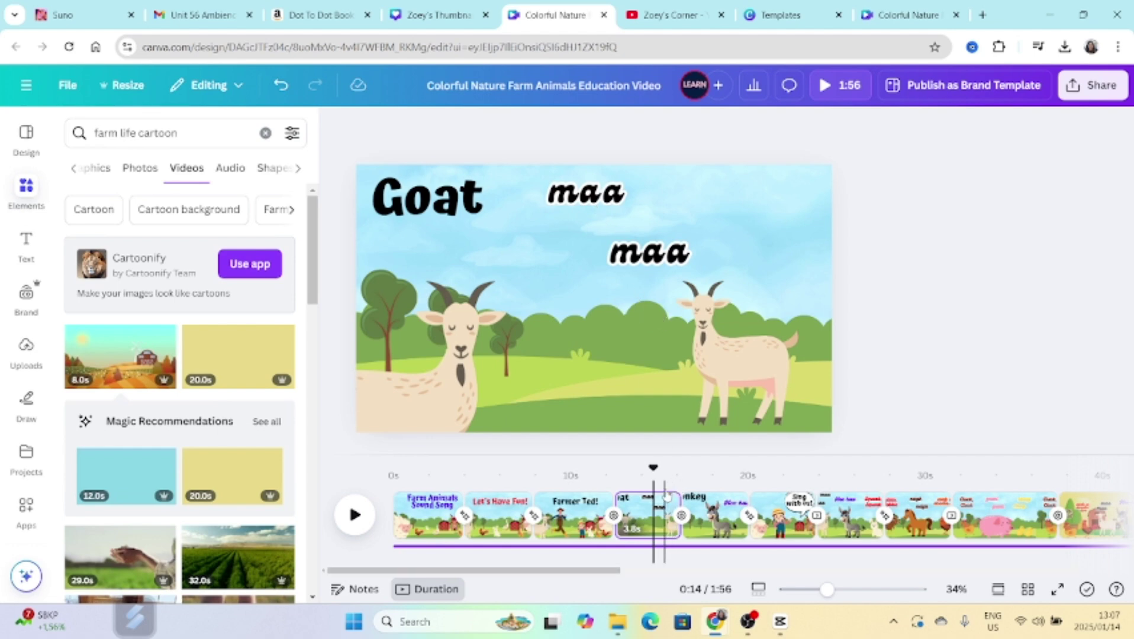
{"action": "left_click", "coordinate": [578, 199]}
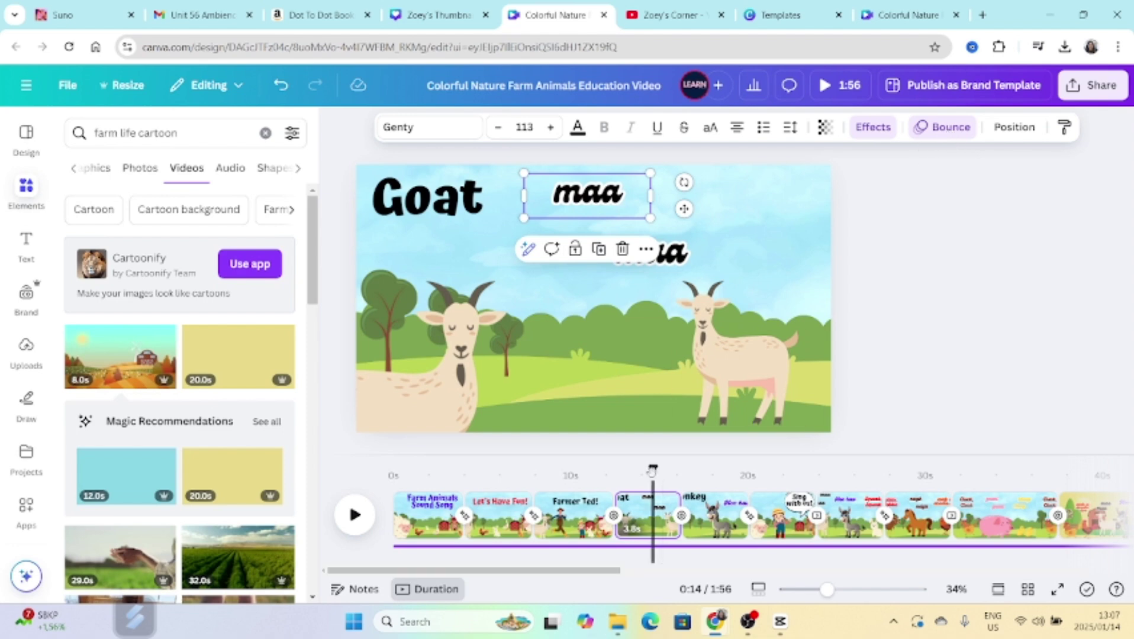
Scrub to the donkey Hee-haw scene, back to 25.7 s, then go to Page 10.
{"action": "left_click_drag", "start_coordinate": [654, 468], "coordinate": [871, 471]}
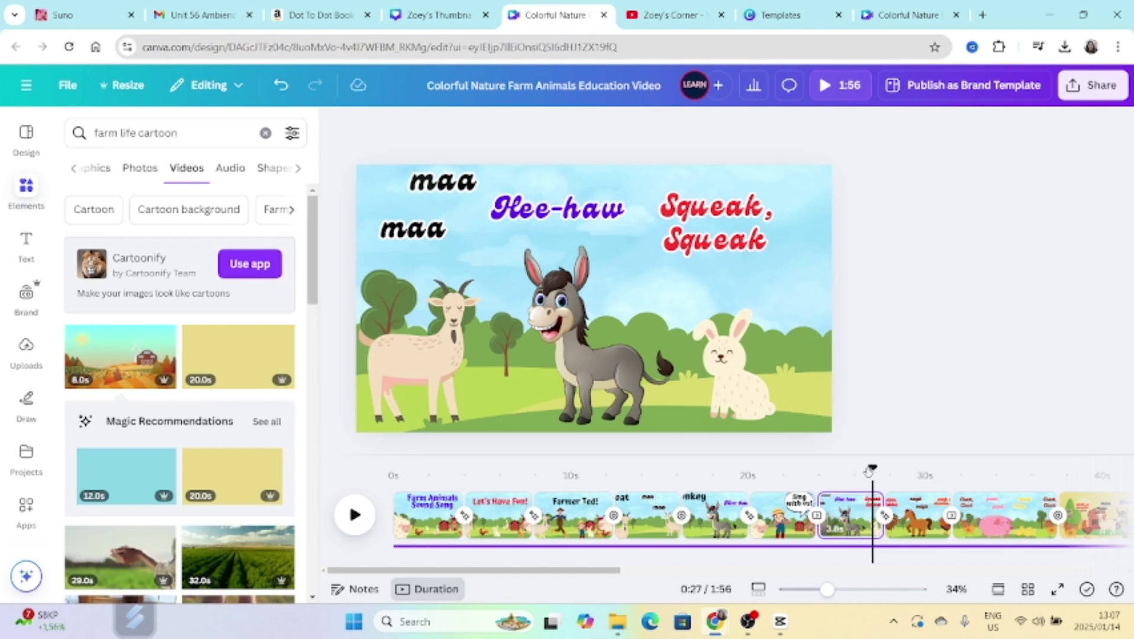
{"action": "left_click_drag", "start_coordinate": [873, 469], "coordinate": [843, 477]}
{"action": "left_click", "coordinate": [792, 515]}
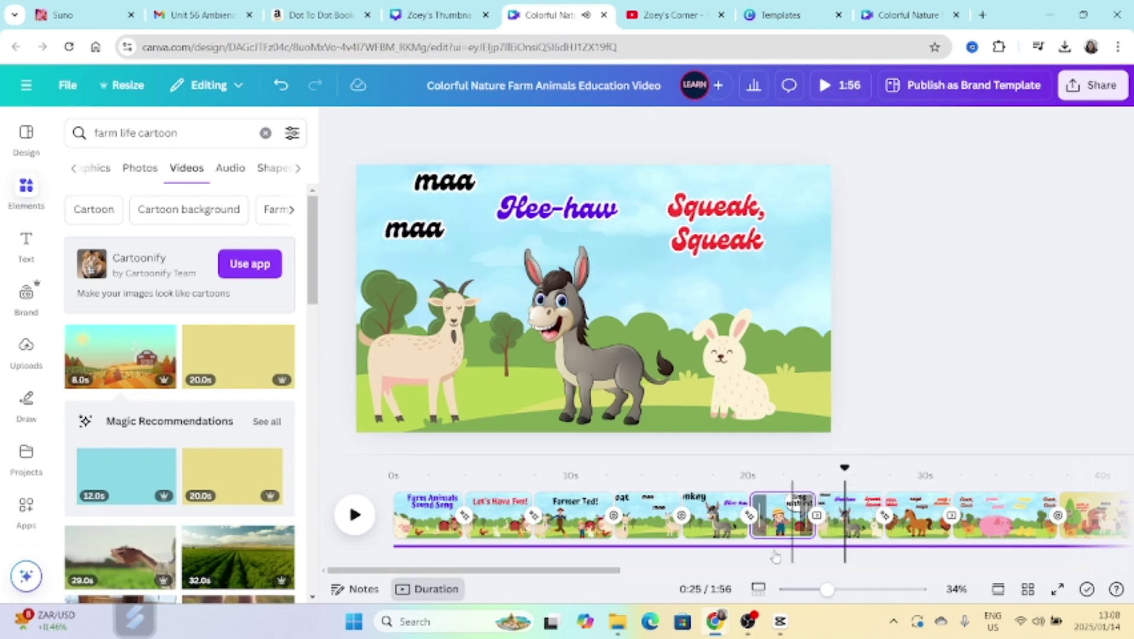
{"action": "left_click_drag", "start_coordinate": [604, 573], "coordinate": [760, 573]}
{"action": "left_click", "coordinate": [683, 521]}
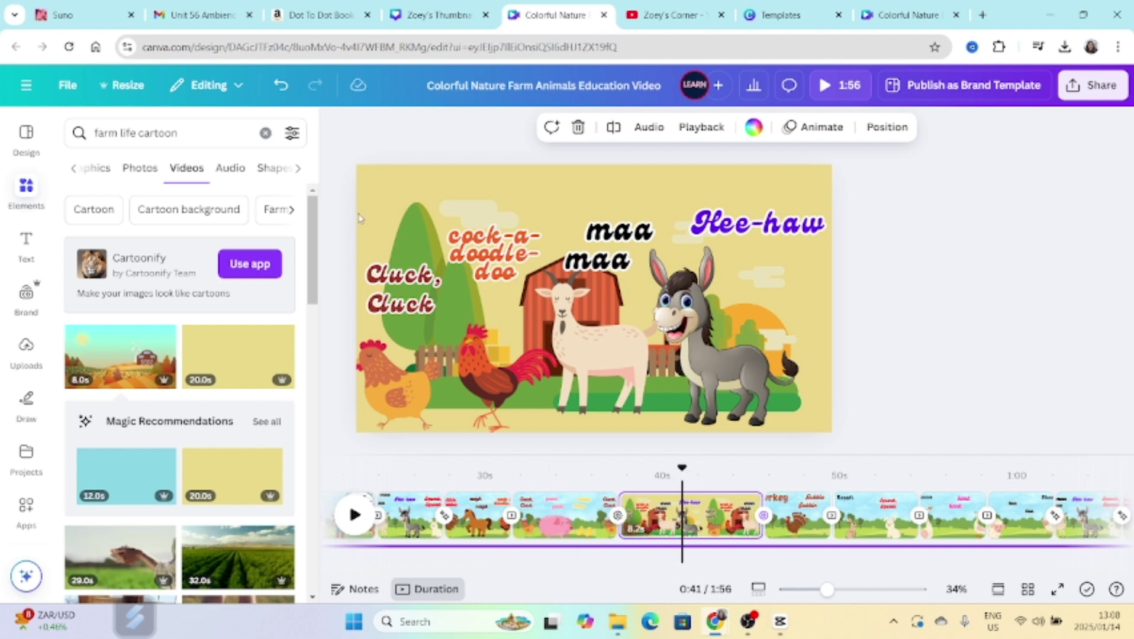
{"action": "left_click", "coordinate": [200, 141]}
{"action": "key", "text": "Escape"}
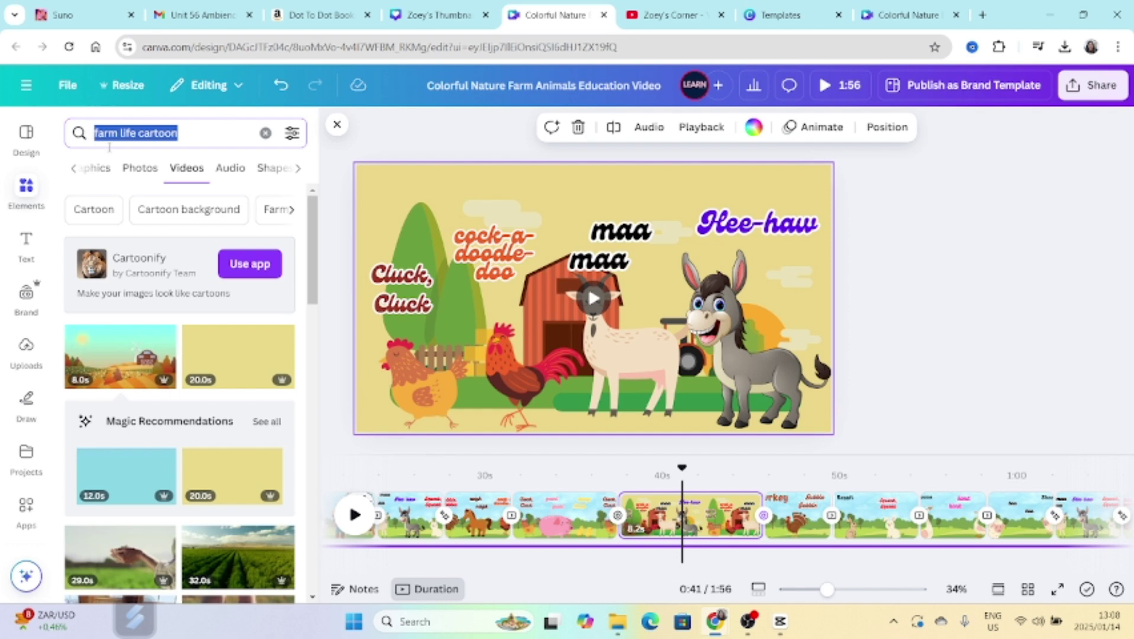
{"action": "left_click", "coordinate": [191, 175]}
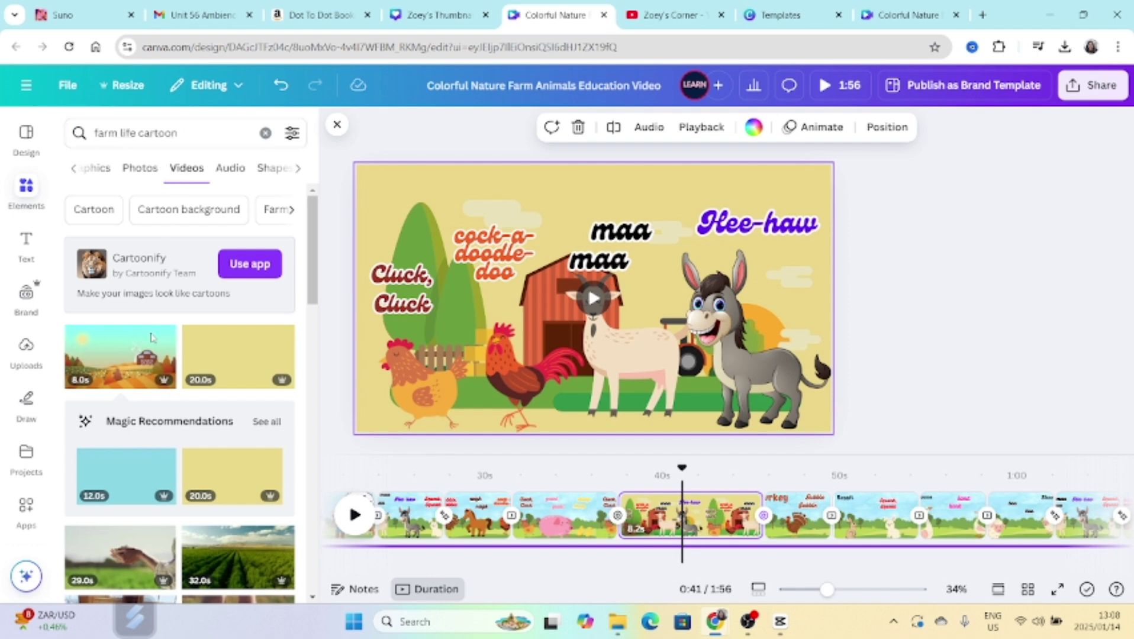